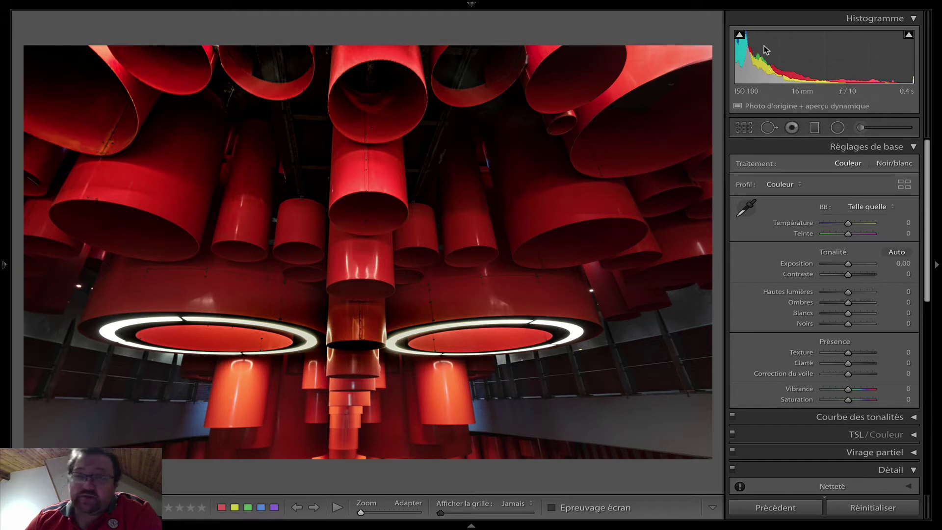
Check the photo's shadow clipping, hide that overlay again, and turn on the highlight clipping overlay.
left_click(742, 36)
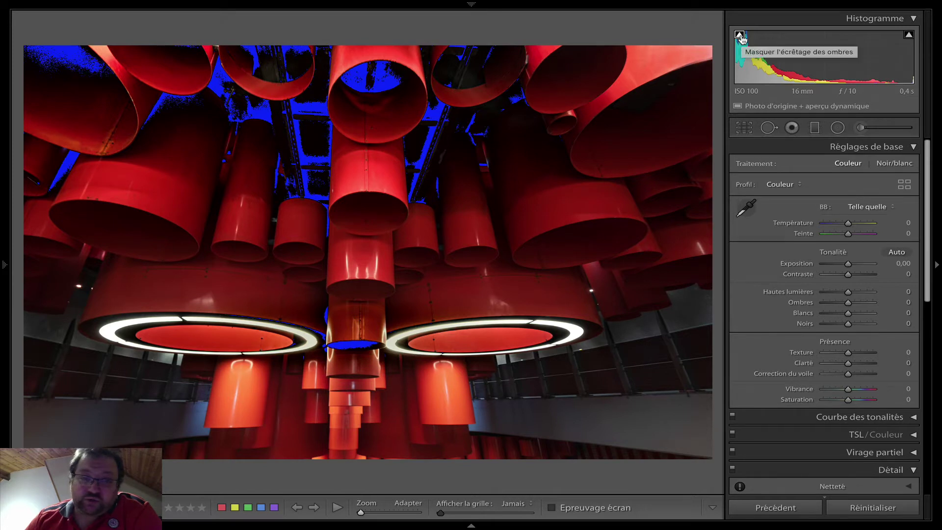
left_click(741, 38)
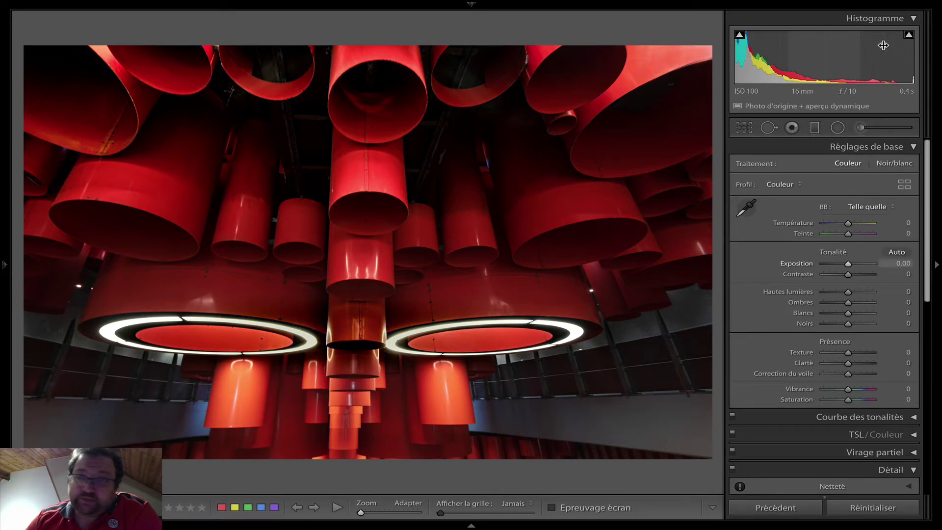
left_click(912, 38)
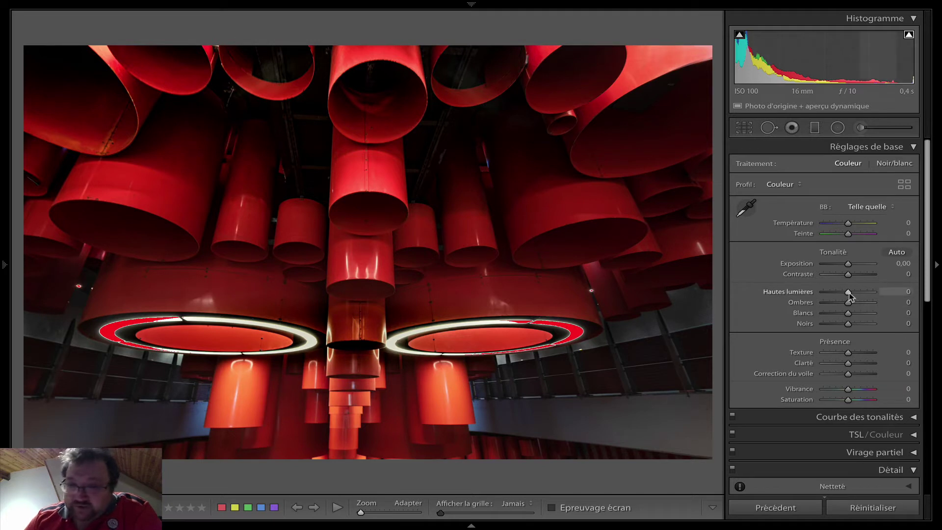
Lower Hautes lumières to −12 to recover the clipped areas of the ring lights.
left_click_drag(848, 293, 846, 295)
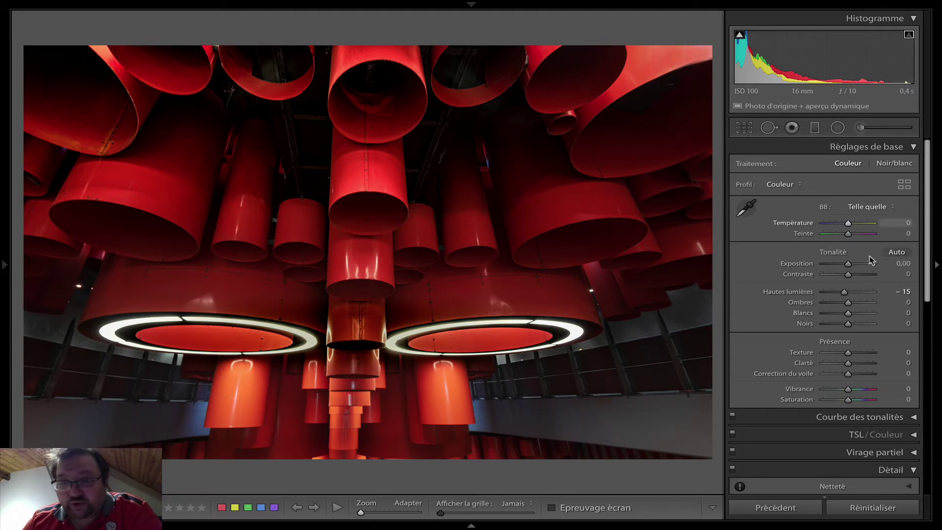
scroll(845, 293, "up", 2)
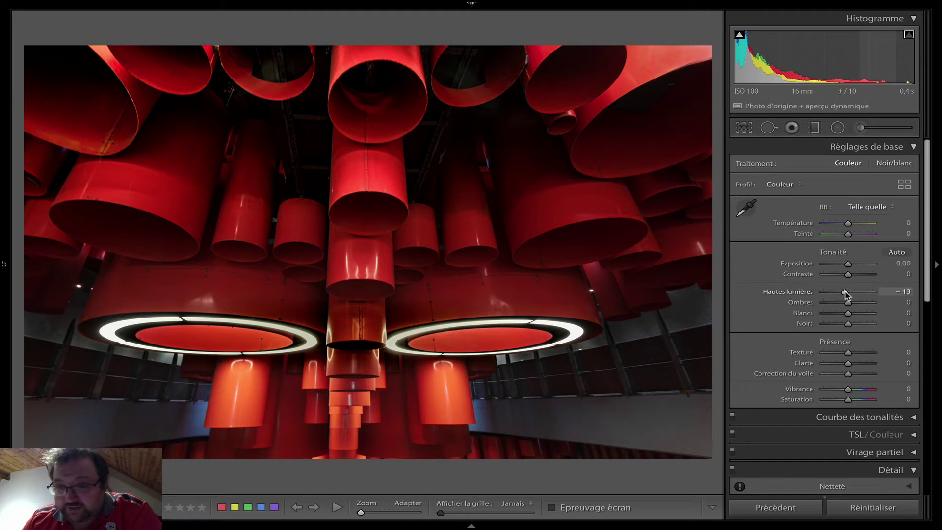
scroll(846, 291, "up", 1)
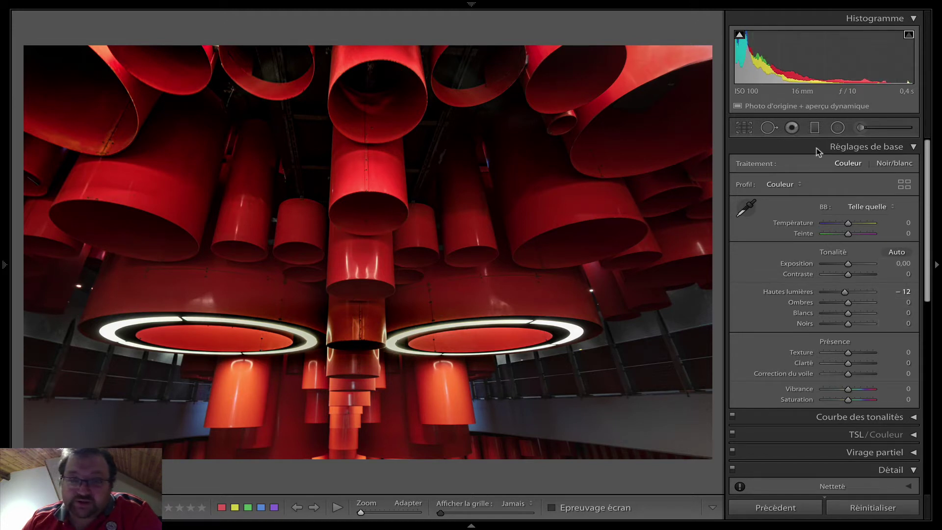
Test Ombres and Noirs at +100 each, and settle on Ombres +9 and Noirs +10.
left_click_drag(848, 303, 876, 305)
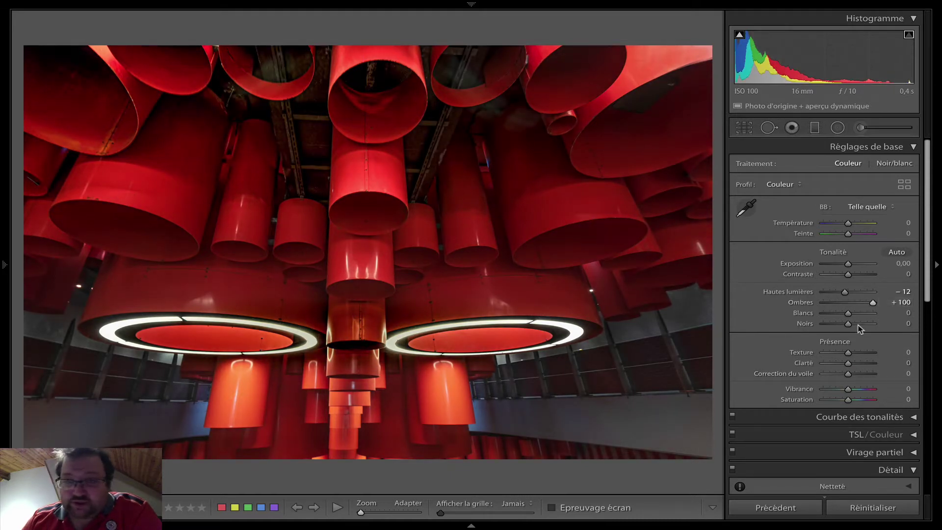
left_click_drag(849, 325, 875, 325)
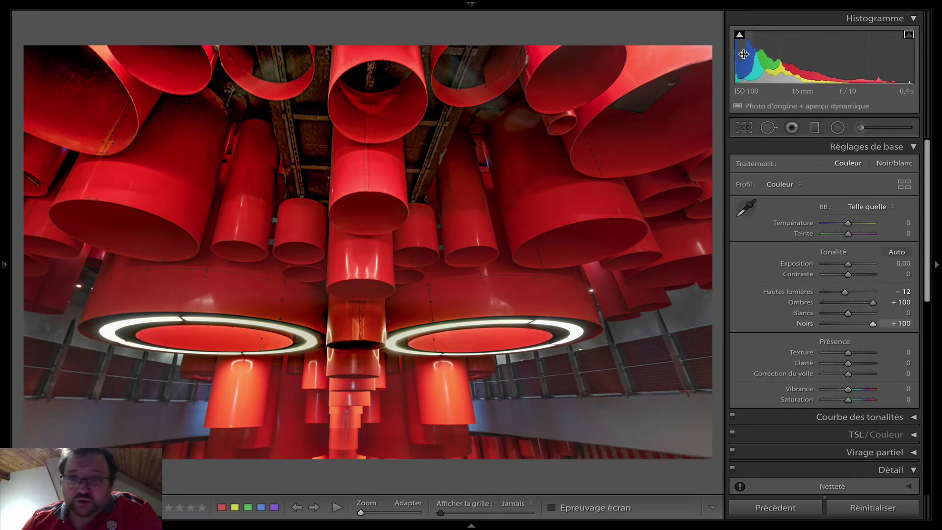
mouse_move(741, 42)
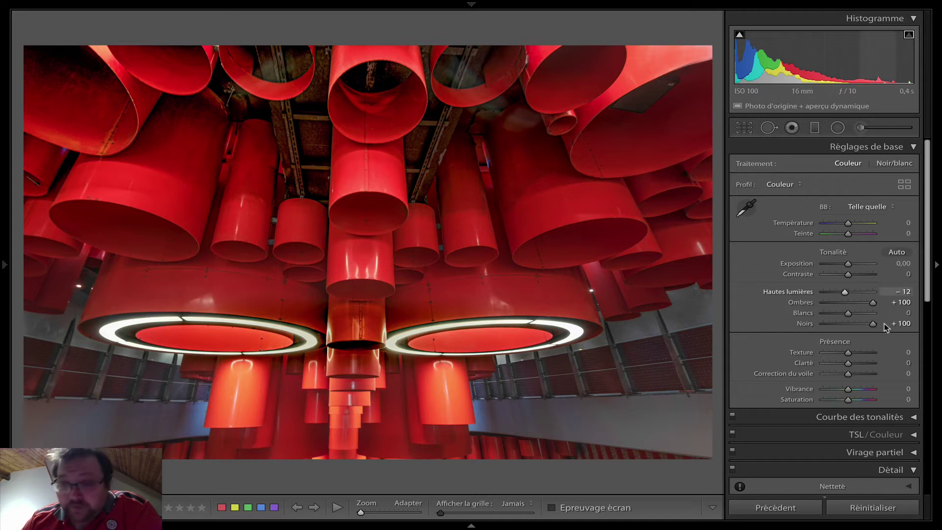
left_click_drag(873, 303, 851, 325)
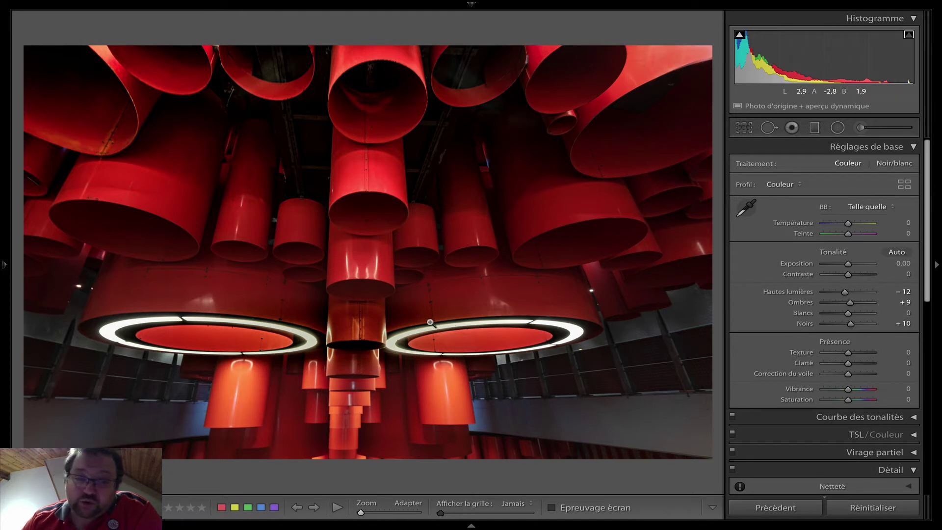
Apply noise reduction to the photo with Luminance set to 20 and its Contraste set to 2.
scroll(810, 415, "down", 3)
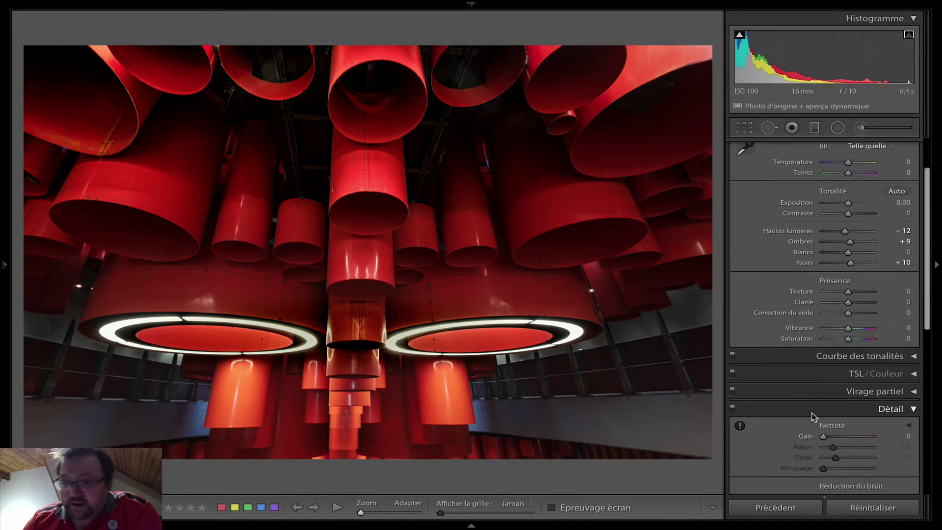
scroll(812, 417, "down", 1)
scroll(858, 379, "down", 2)
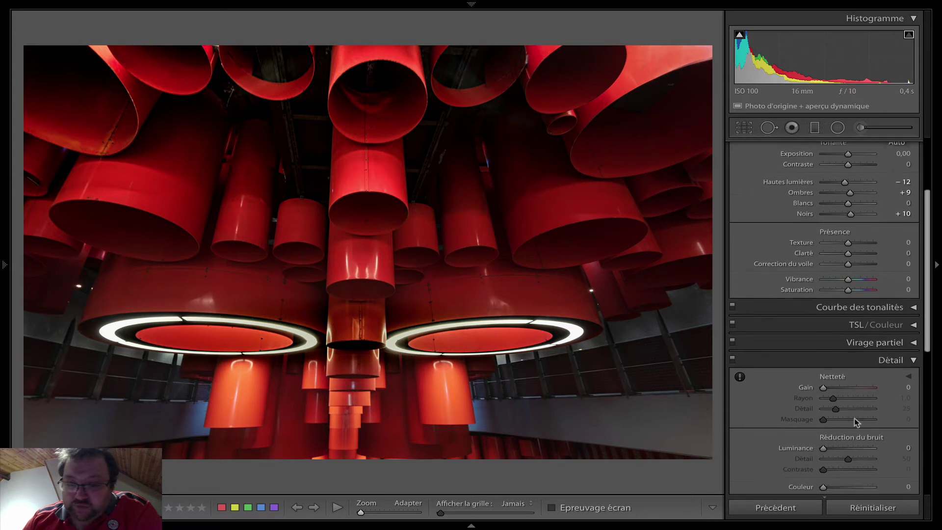
left_click_drag(829, 441, 834, 444)
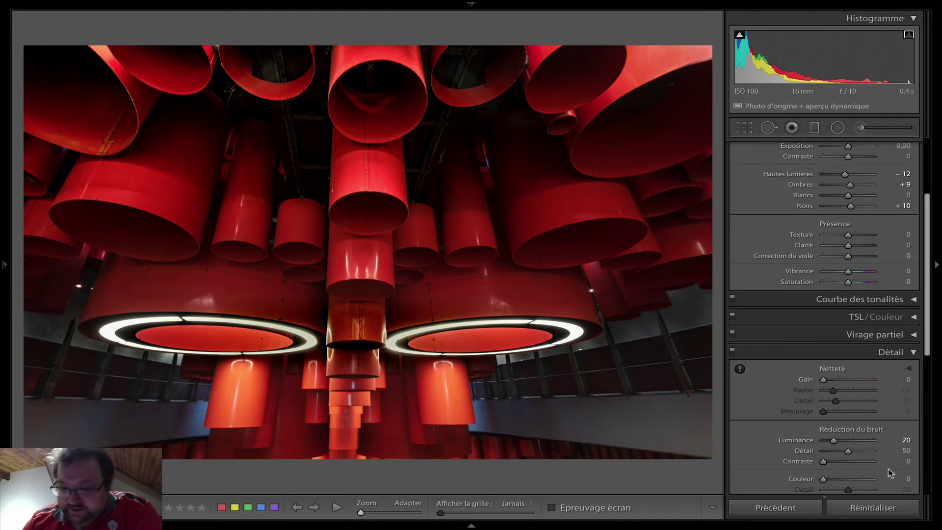
left_click_drag(829, 464, 830, 465)
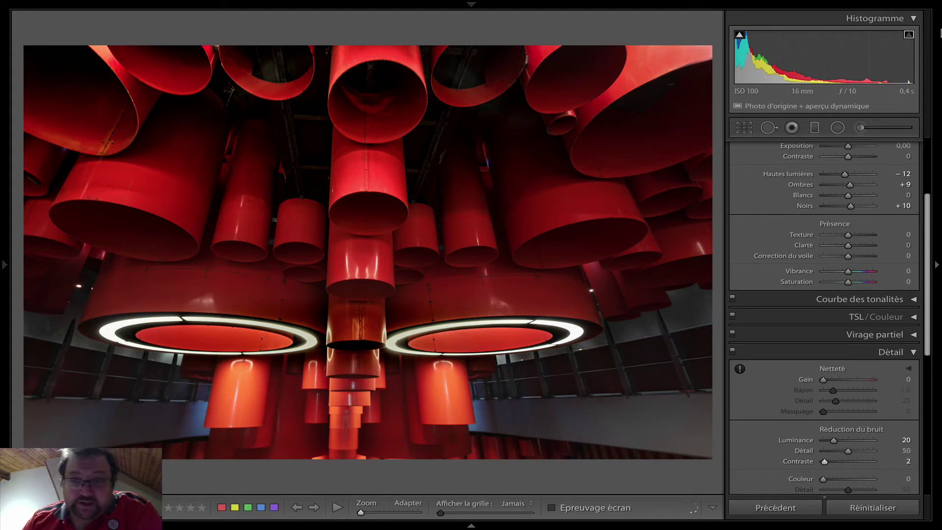
Try Clarté at its maximum of +100 and settle on +29.
scroll(849, 243, "down", 1)
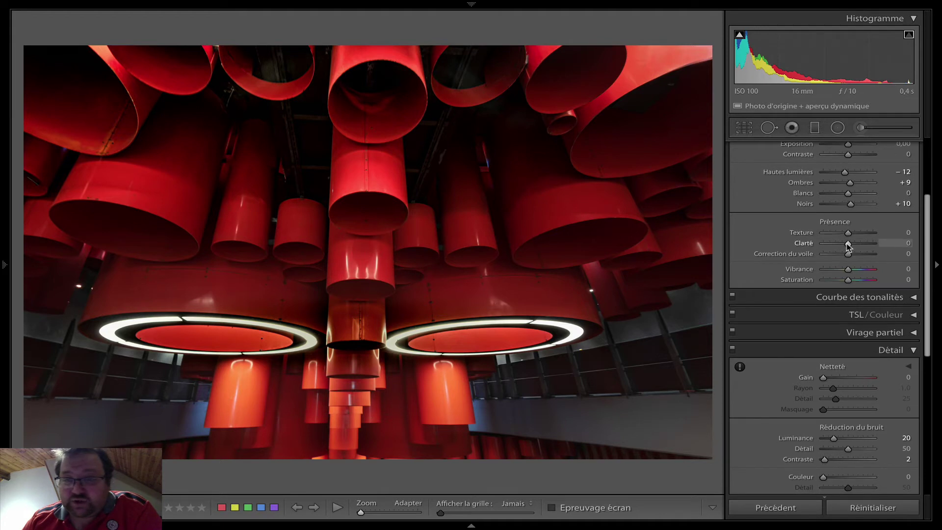
left_click_drag(848, 245, 873, 245)
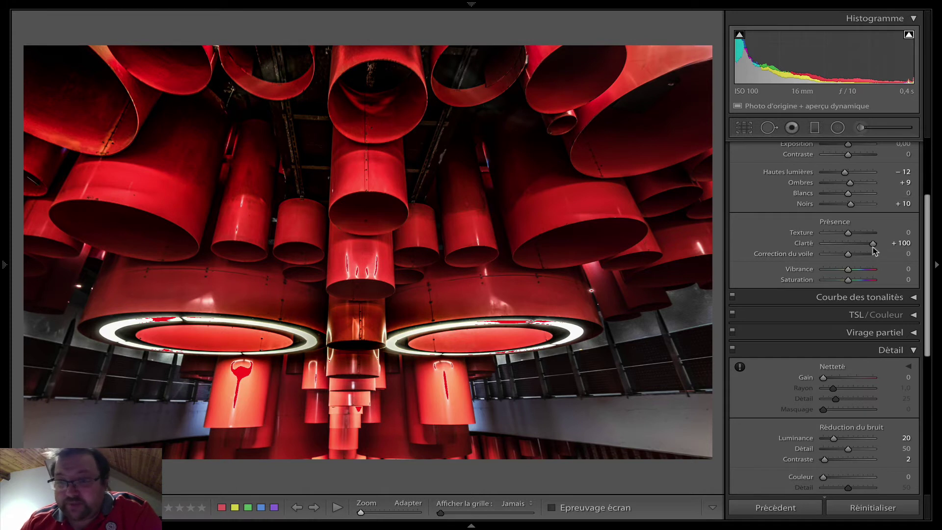
left_click_drag(874, 243, 857, 250)
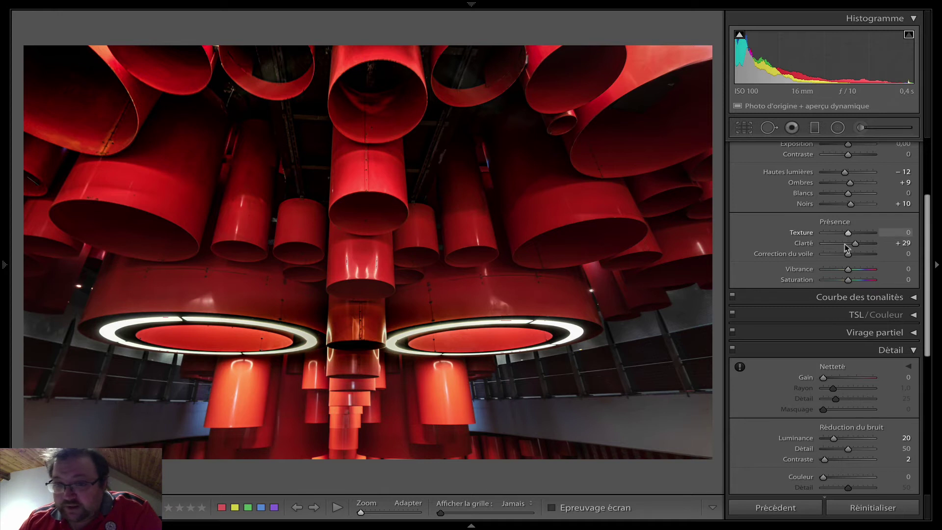
Correct the photo's vertical perspective by setting the Vertical transformation to −25.
scroll(856, 412, "down", 2)
scroll(857, 412, "down", 5)
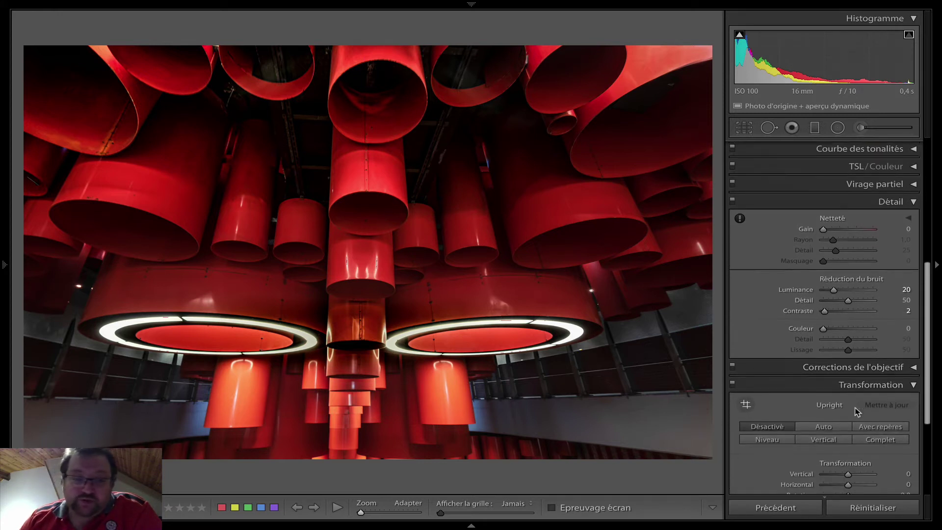
scroll(857, 412, "down", 1)
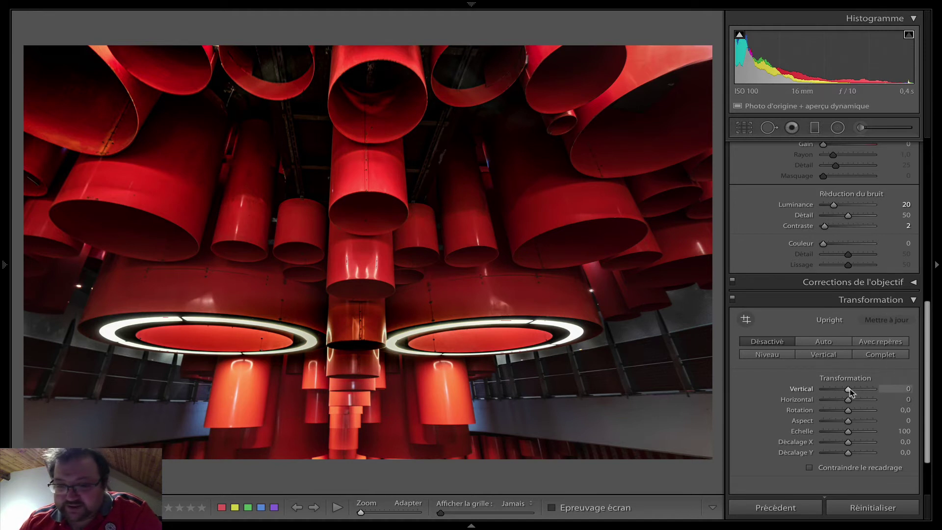
left_click_drag(850, 389, 843, 391)
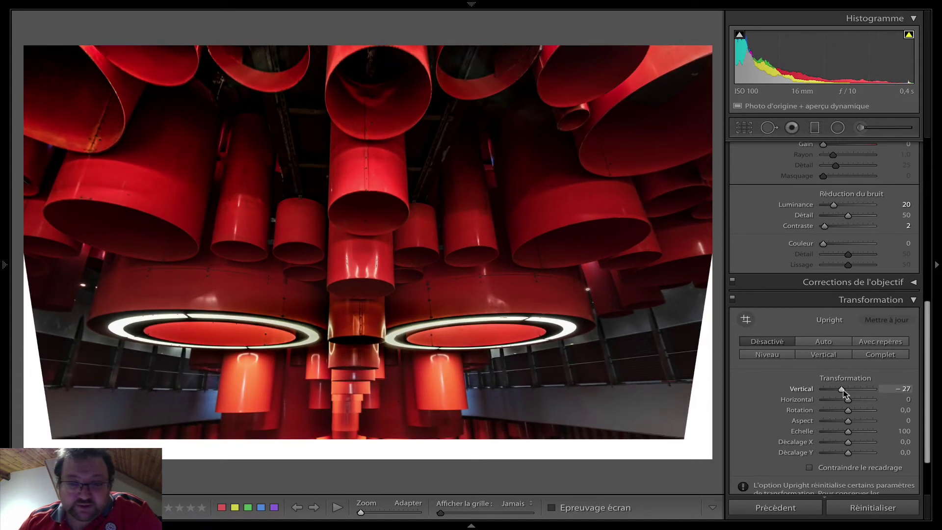
left_click_drag(843, 390, 845, 393)
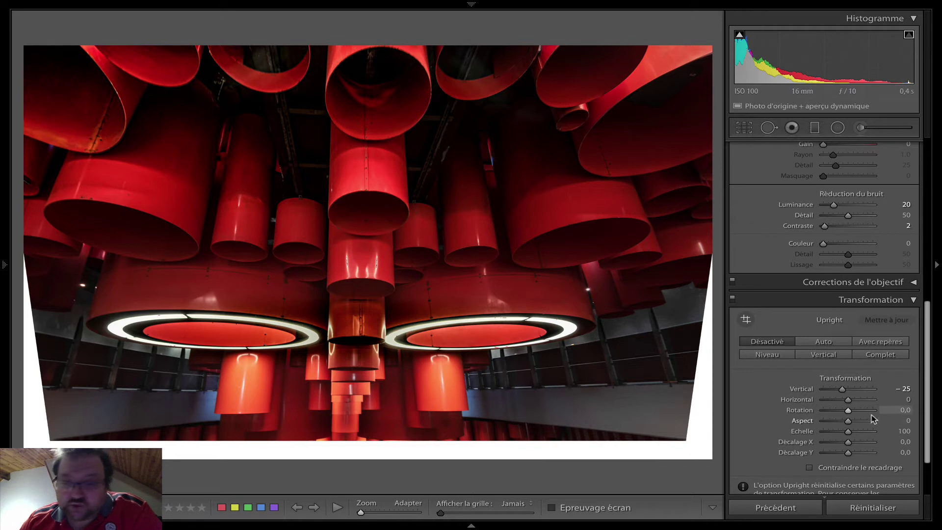
Set the Horizontal transformation to +10 and constrain the crop to remove the white borders.
left_click_drag(848, 401, 850, 401)
scroll(850, 392, "down", 3)
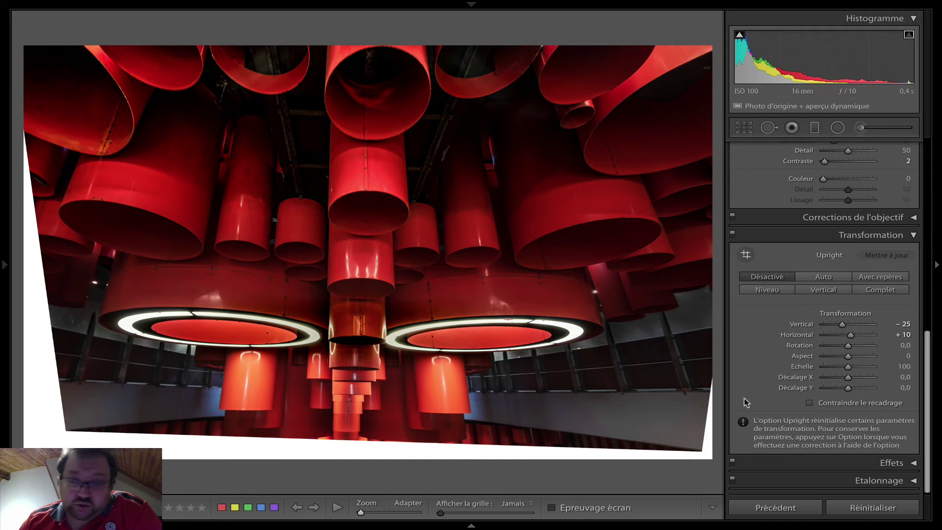
left_click(809, 403)
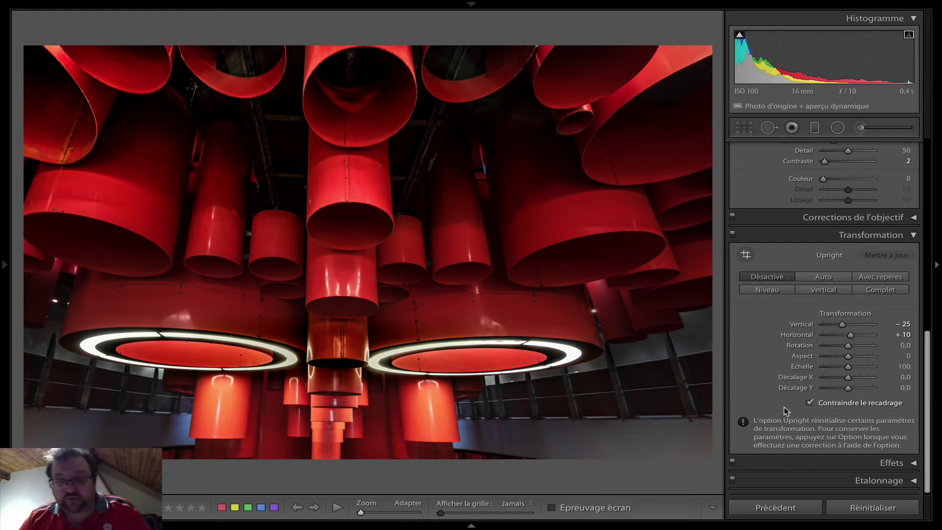
Compare the photo with and without the perspective transformation, leaving the correction enabled.
left_click(733, 236)
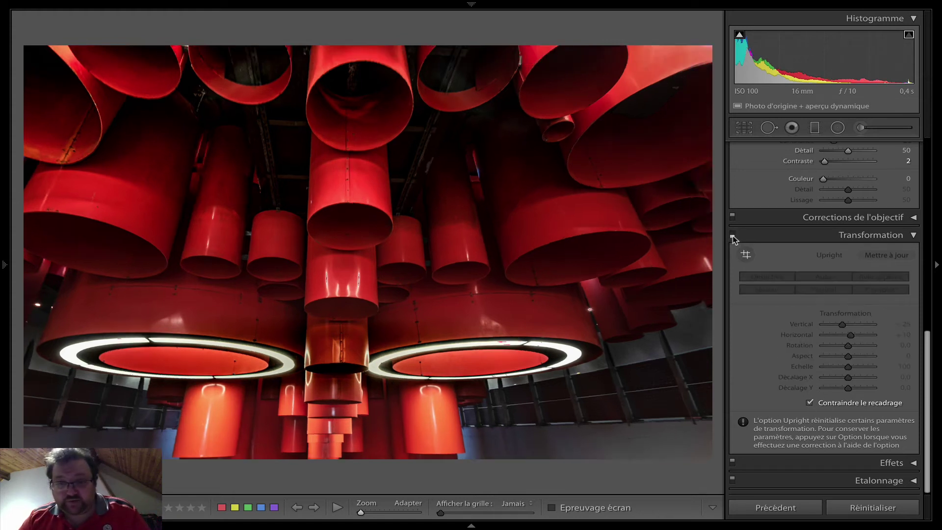
left_click(732, 235)
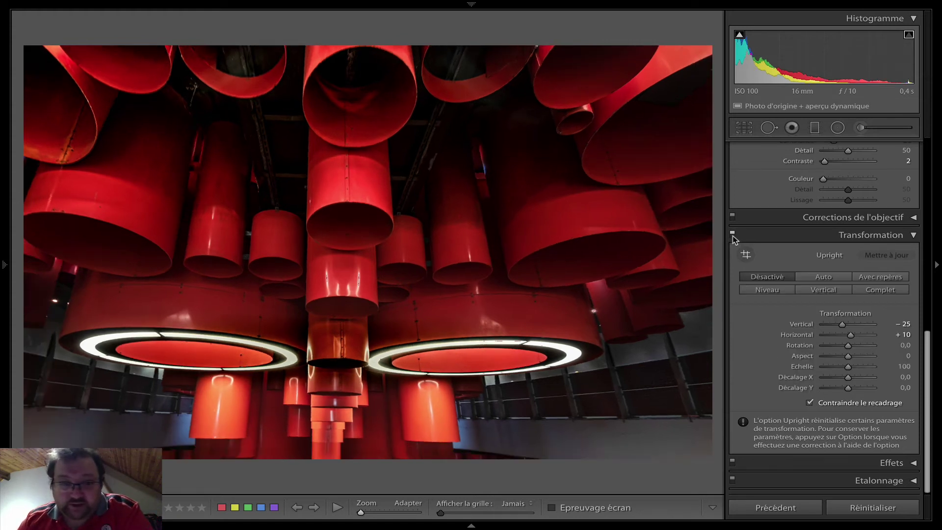
left_click(732, 235)
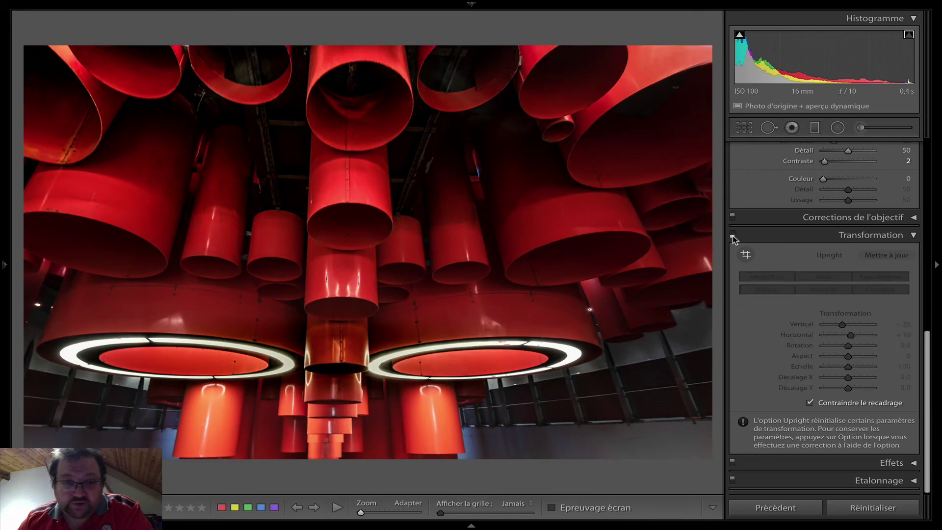
left_click(732, 235)
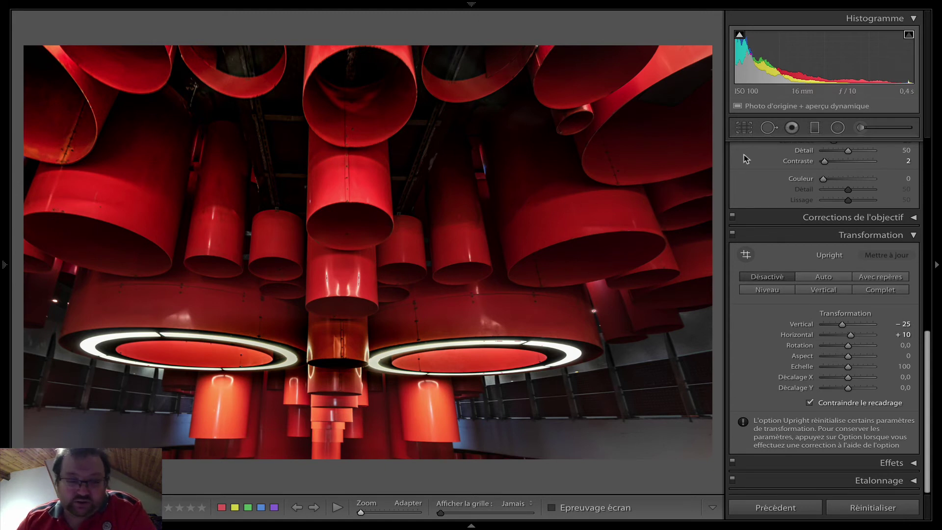
Start cropping with a 16 x 9 aspect ratio and shift the photo slightly upward within the crop frame.
left_click(744, 129)
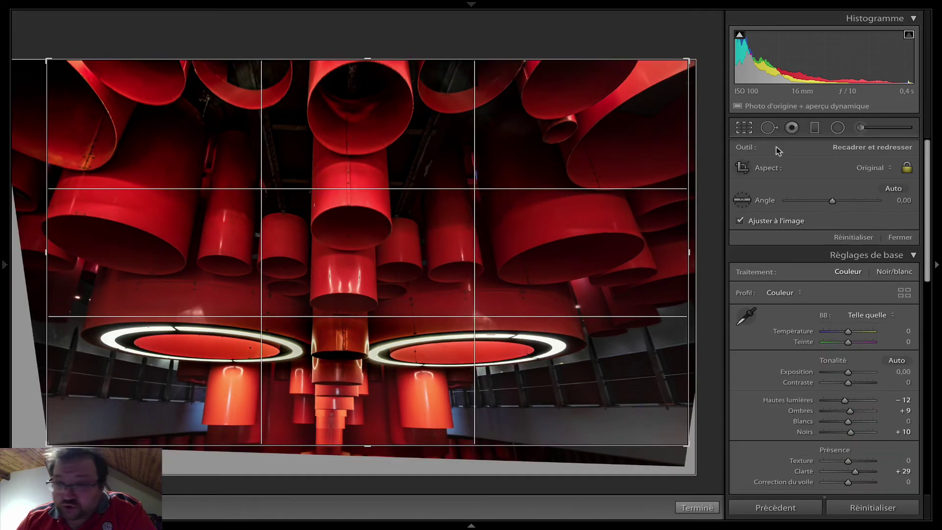
left_click(889, 169)
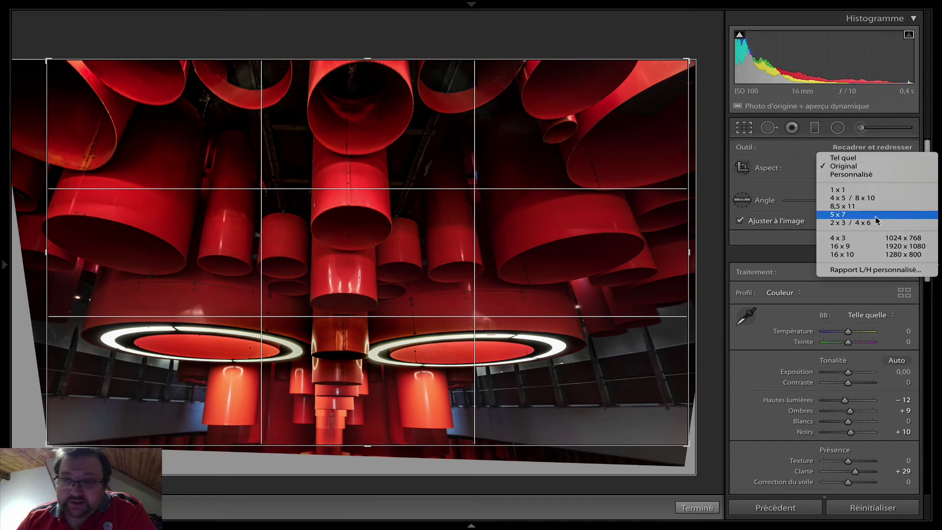
left_click(871, 247)
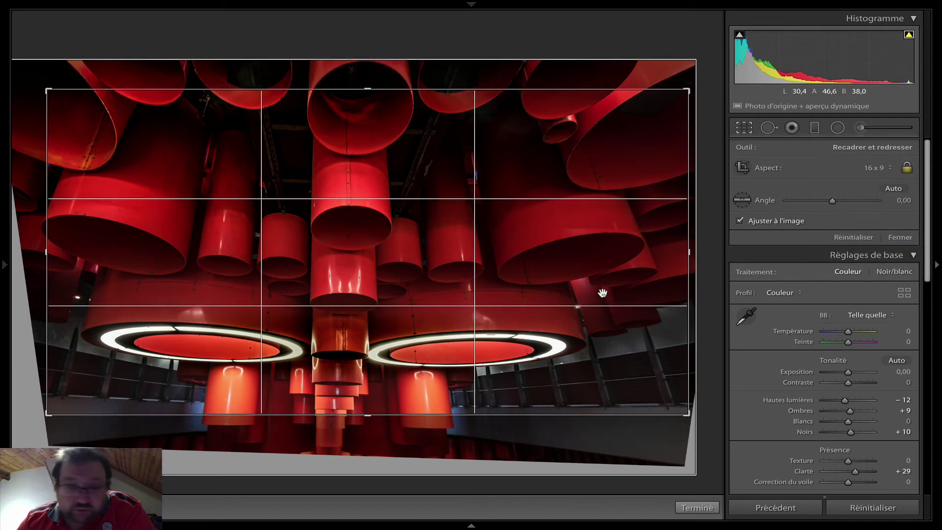
left_click_drag(589, 314, 592, 308)
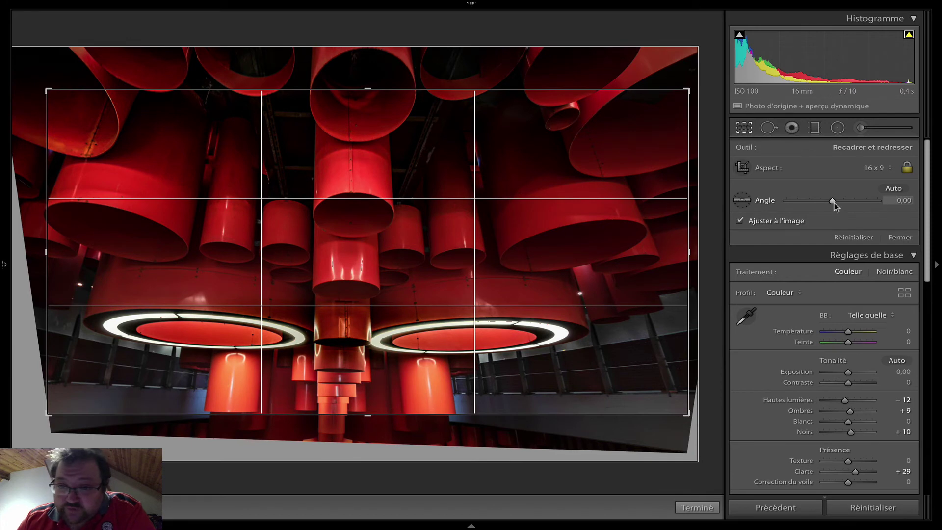
Straighten the photo to an angle of −0,69 and apply a tighter 16 x 9 crop with the photo shifted upward in the frame.
left_click_drag(835, 202, 834, 206)
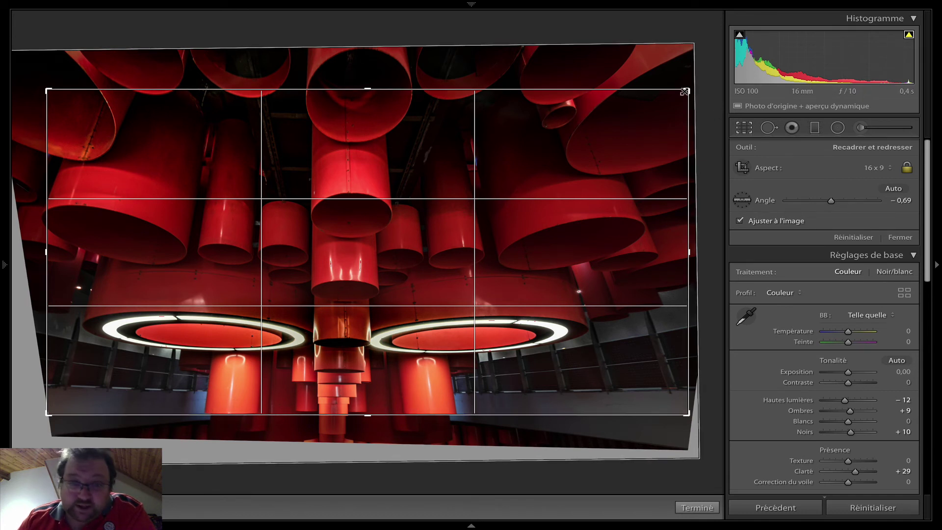
left_click_drag(687, 89, 657, 102)
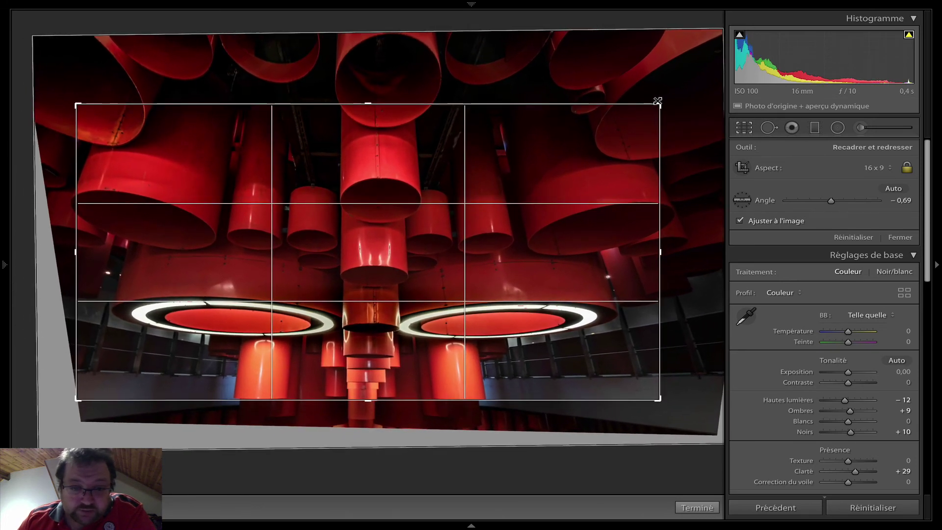
left_click_drag(505, 323, 506, 301)
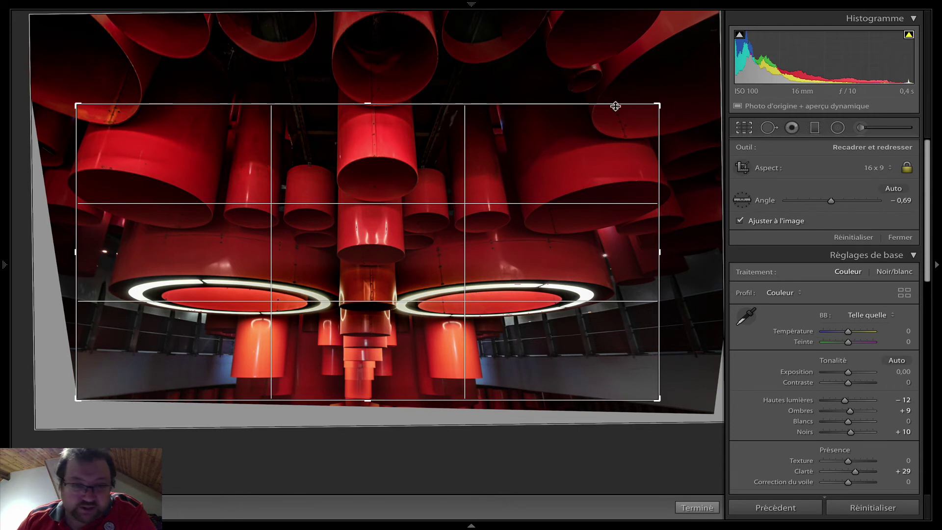
left_click_drag(657, 105, 656, 105)
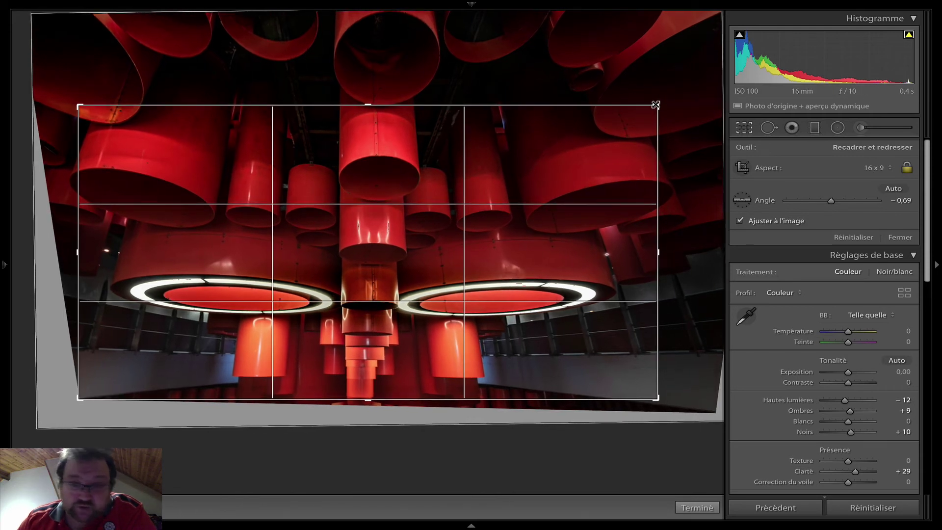
left_click(697, 508)
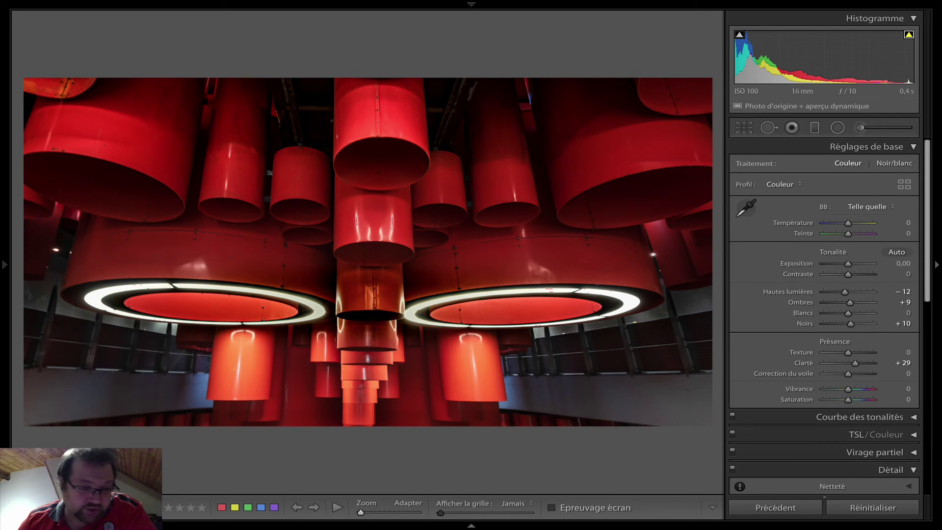
Set Contrast to +39 and Texture to +11 while comparing the photo before and after, and return to the single-image view.
key("y")
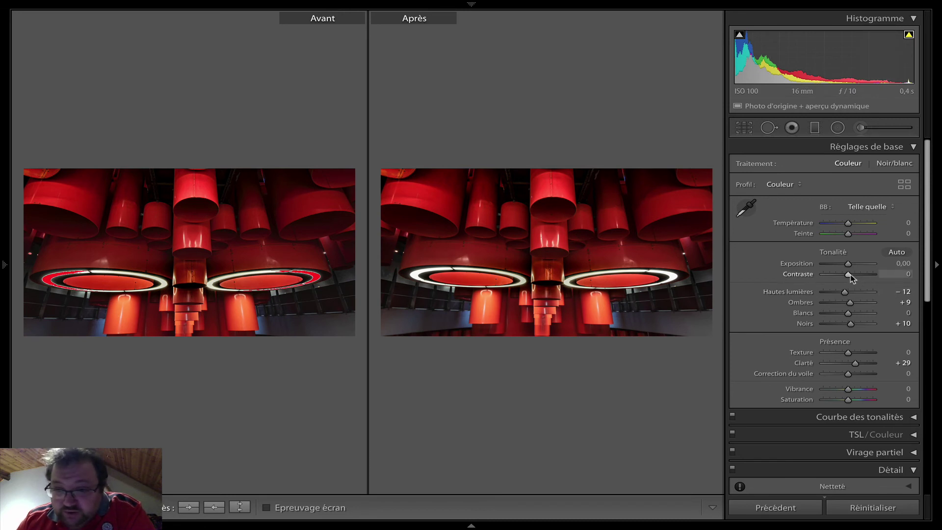
left_click_drag(850, 275, 861, 275)
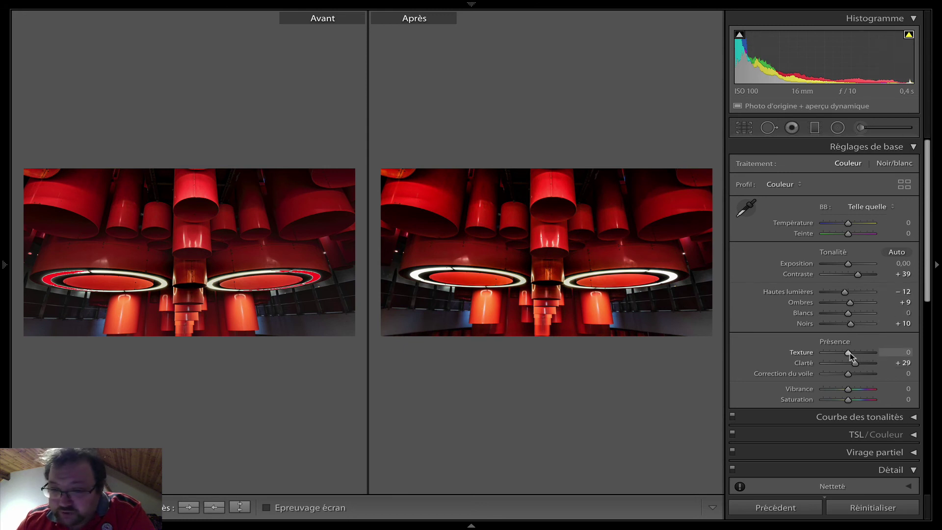
left_click_drag(850, 352, 852, 354)
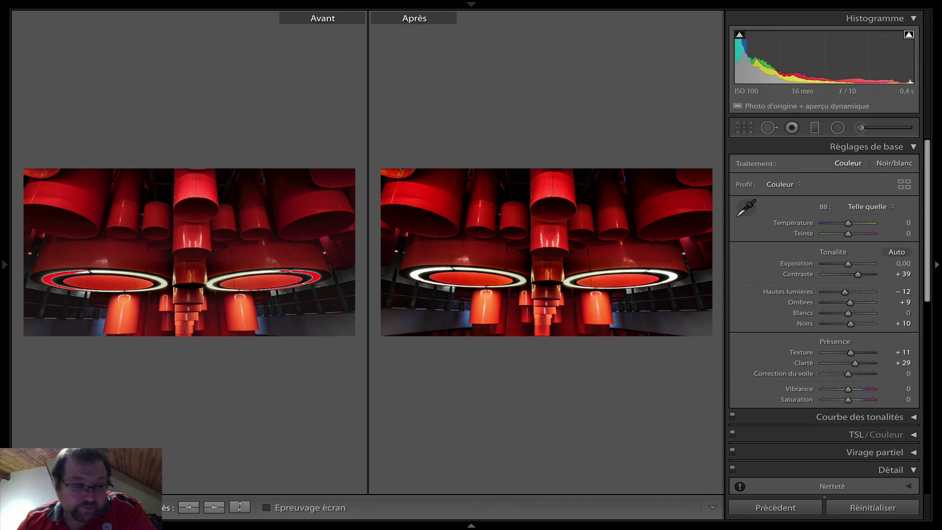
key("y")
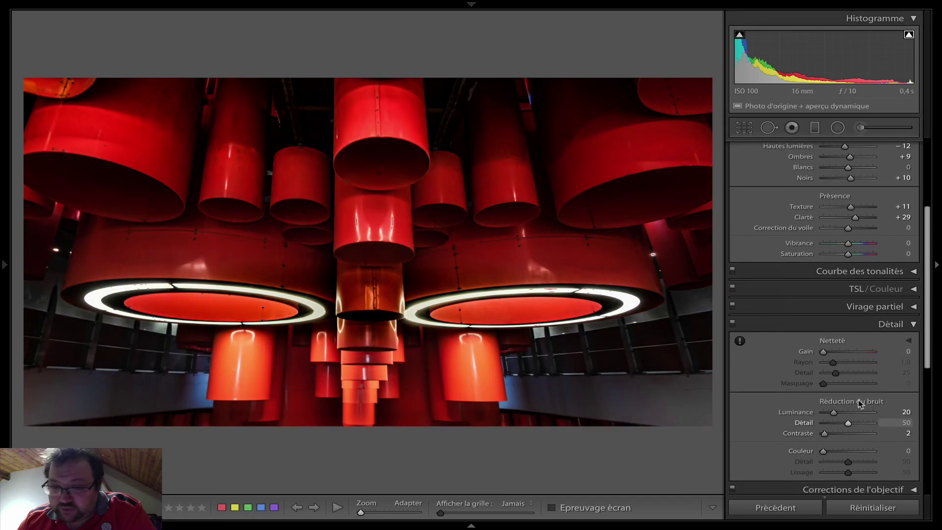
Review the noise reduction and transformation settings, and lower the photo's Highlights to −18.
scroll(894, 420, "down", 3)
left_click(893, 420)
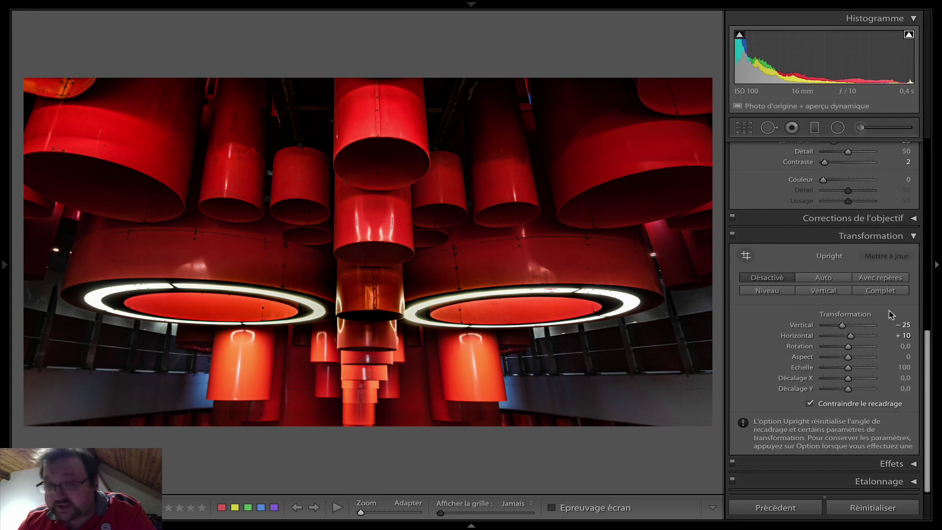
scroll(888, 341, "up", 4)
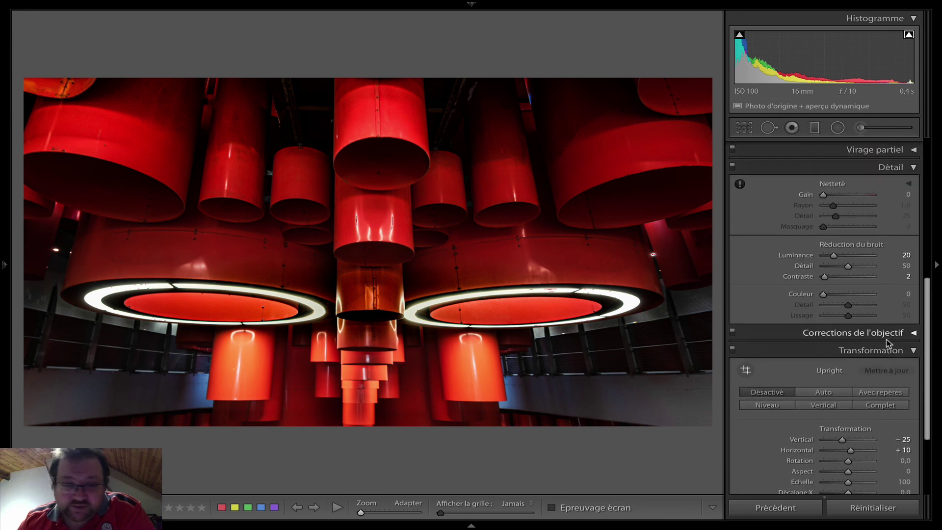
scroll(889, 341, "up", 8)
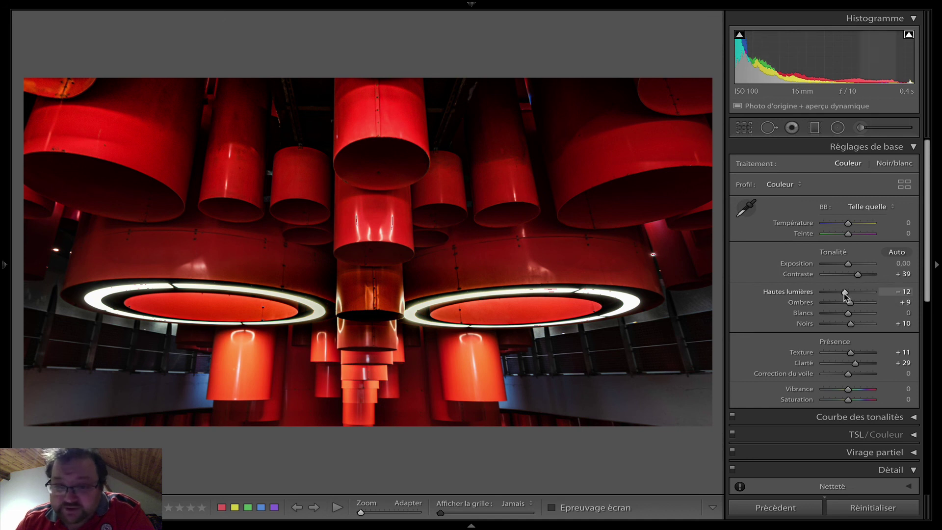
left_click_drag(845, 294, 843, 293)
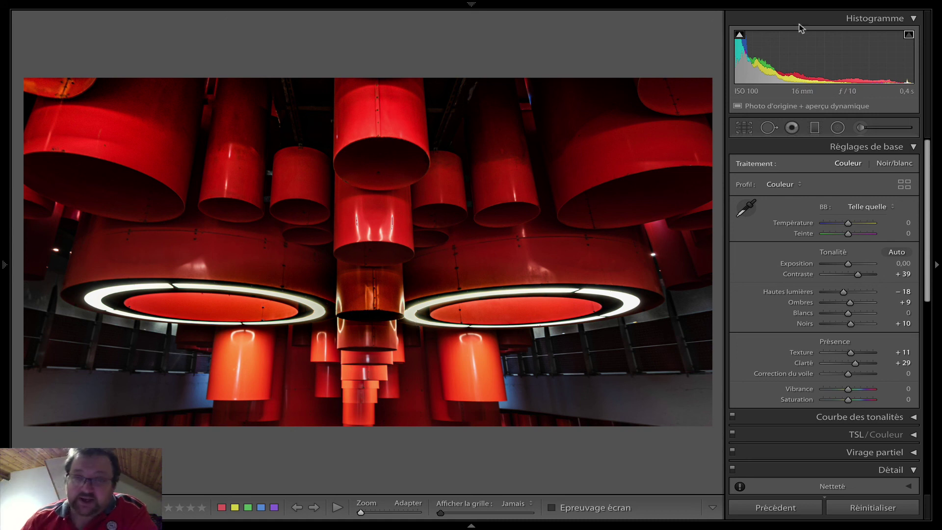
mouse_move(520, 3)
left_click(626, 7)
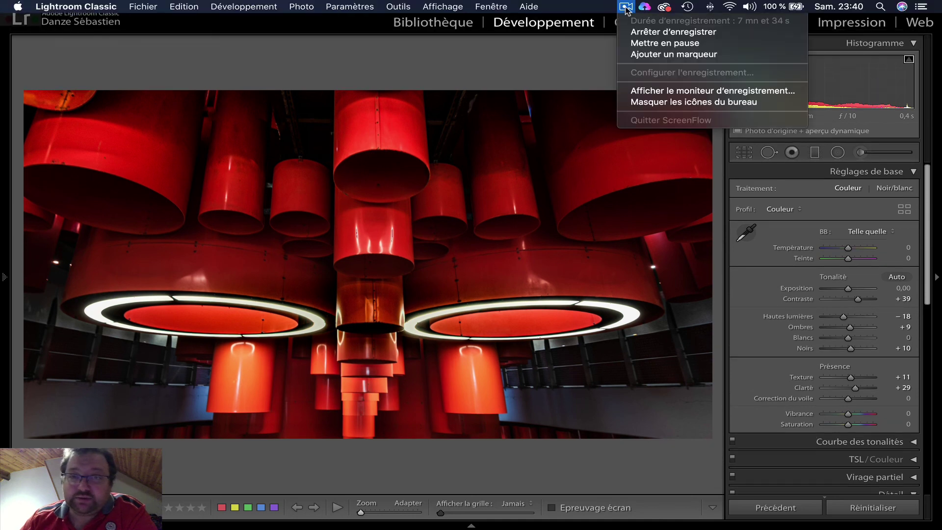